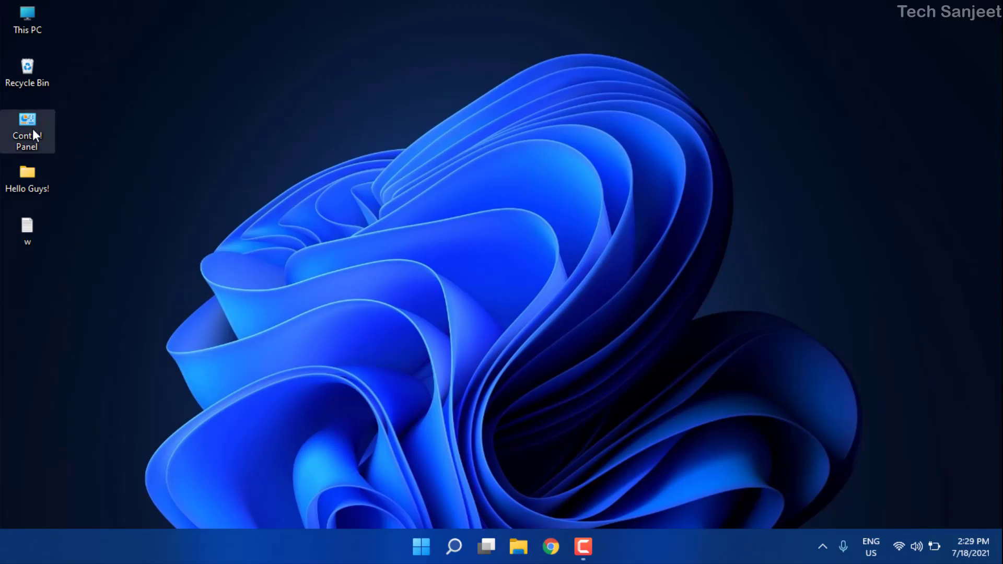
# - Open the Create a system image wizard via System and Security > Backup and Restore (Windows 7)
pyautogui.doubleClick(33, 128)
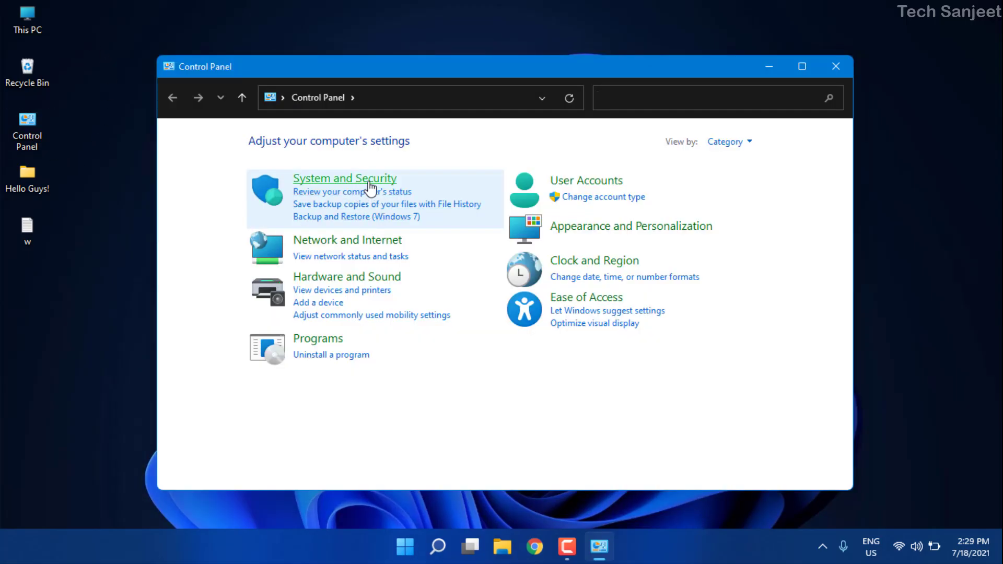
pyautogui.click(369, 183)
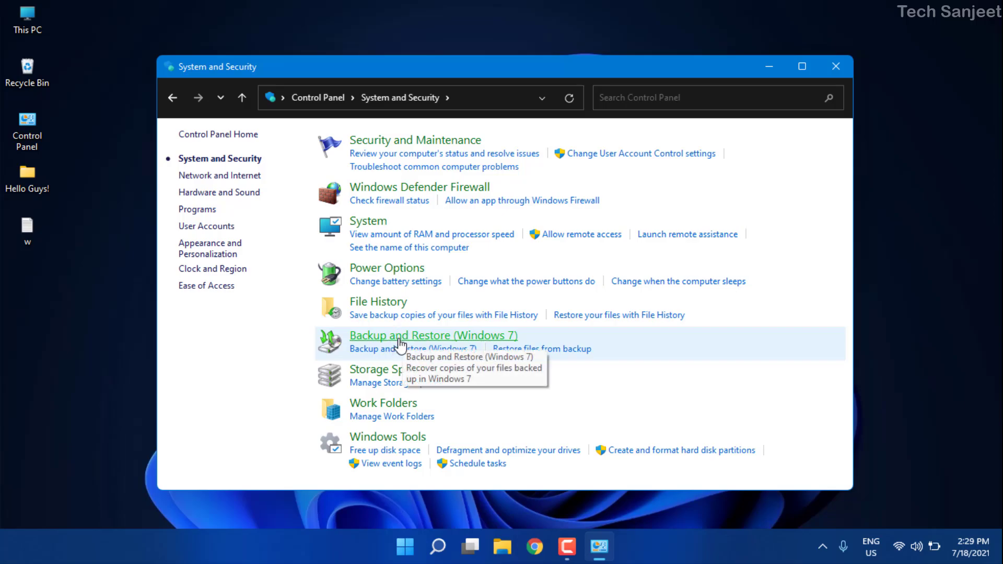
pyautogui.click(418, 339)
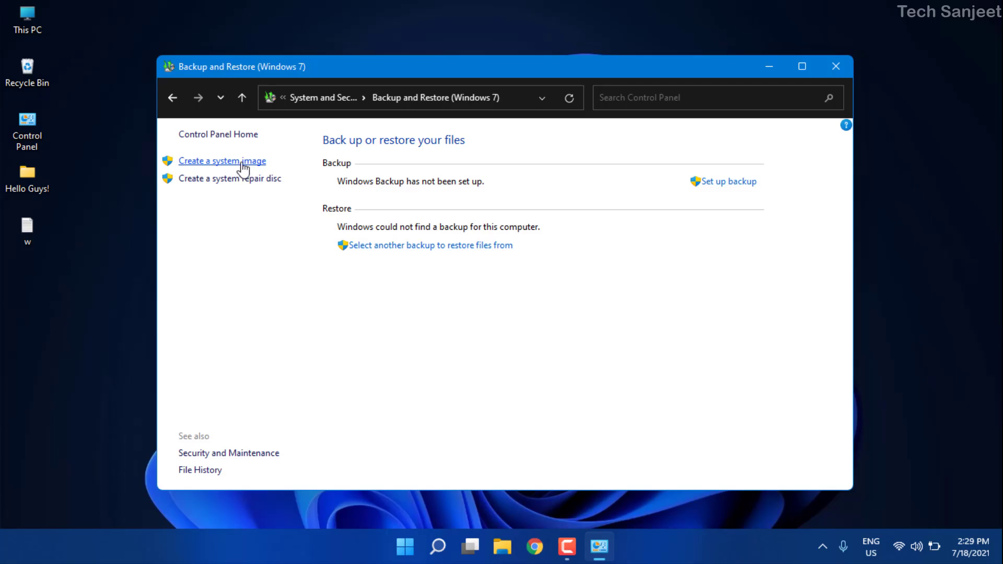
pyautogui.click(243, 161)
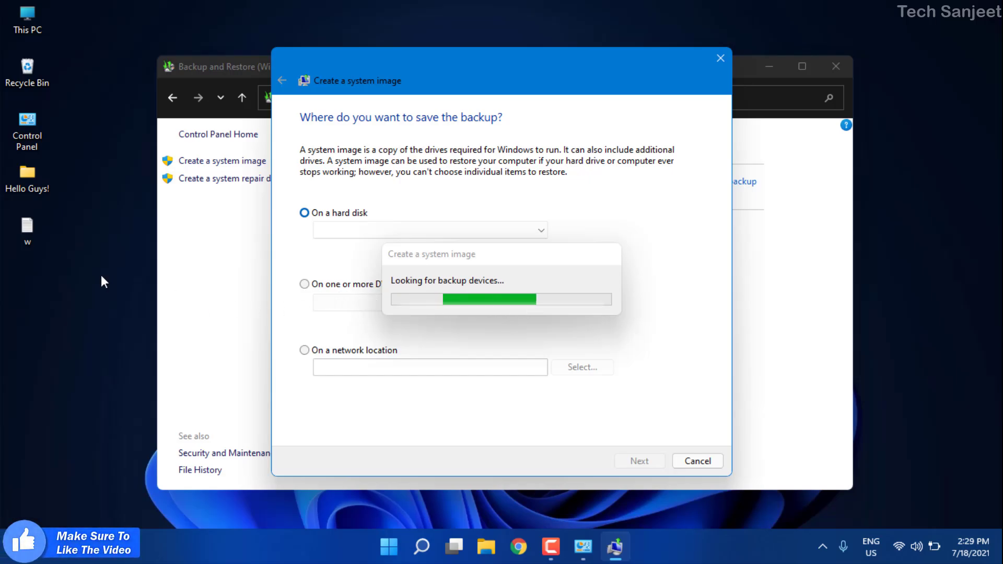
# - Check the drives in This PC and refresh the hard-disk list to pick H: (1.33 TB free)
pyautogui.doubleClick(26, 24)
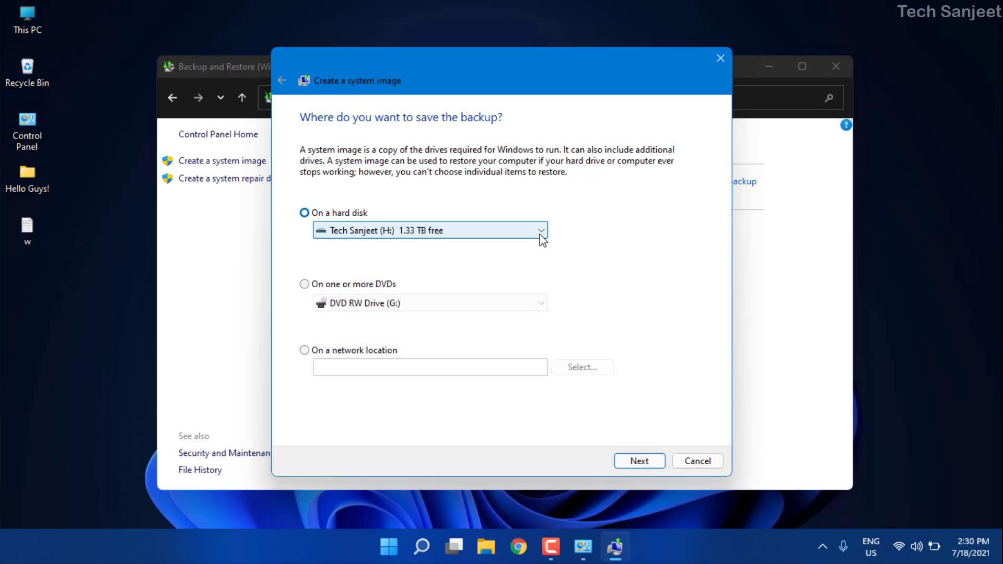
pyautogui.click(540, 236)
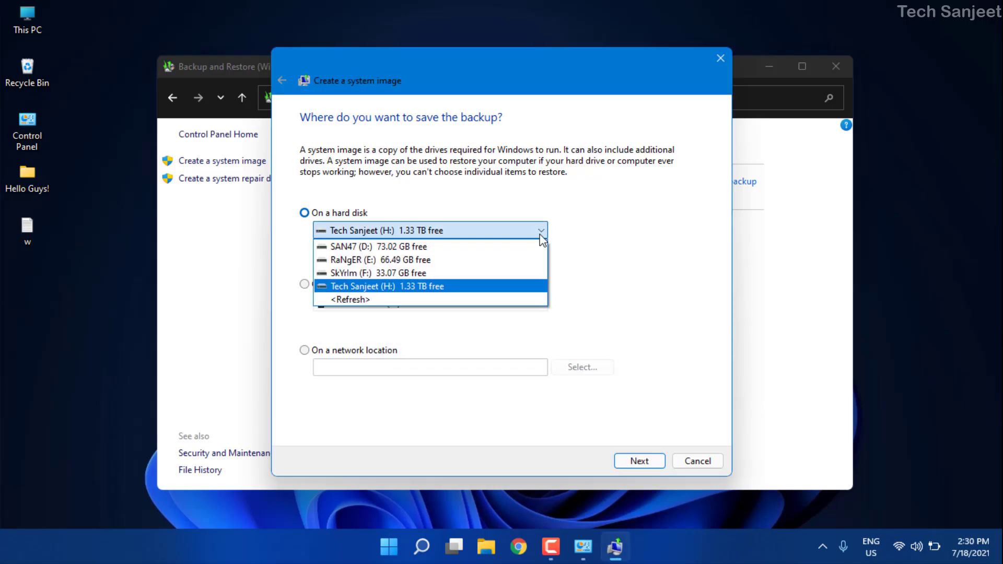
pyautogui.click(434, 301)
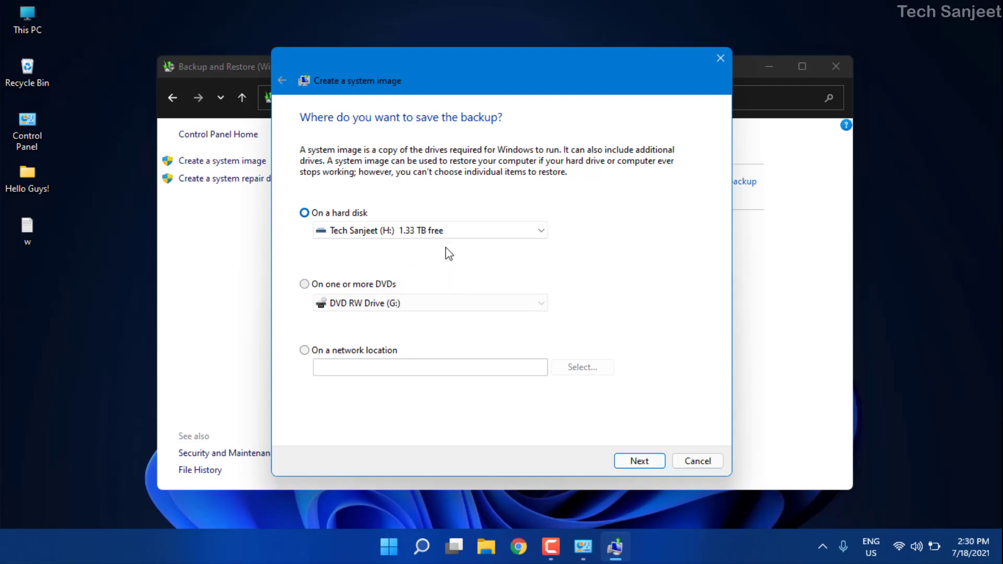
# - Advance to the drives-to-include page and scroll through the list showing 96.08 GB needed on H:
pyautogui.click(639, 462)
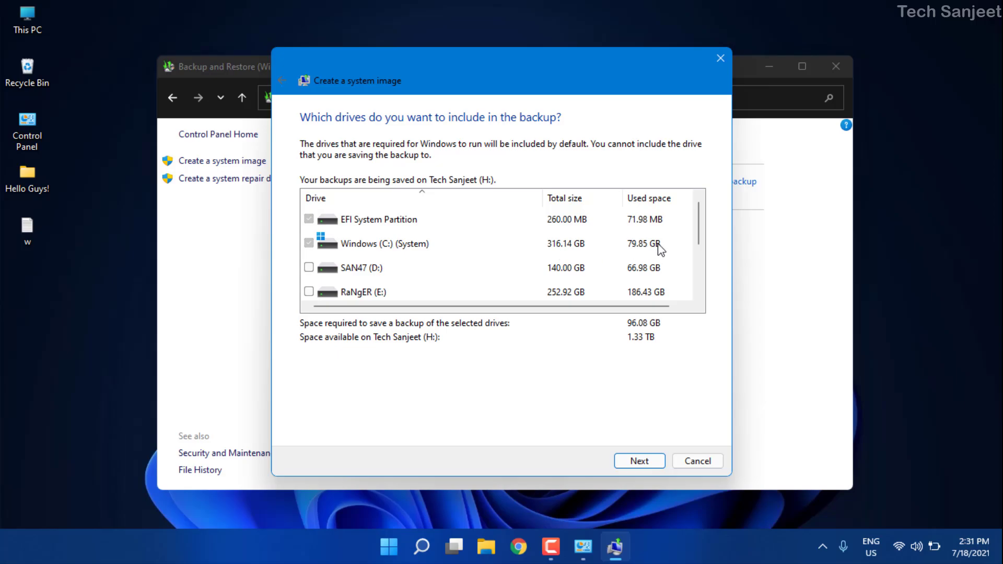
pyautogui.scroll(-1, 435, 254)
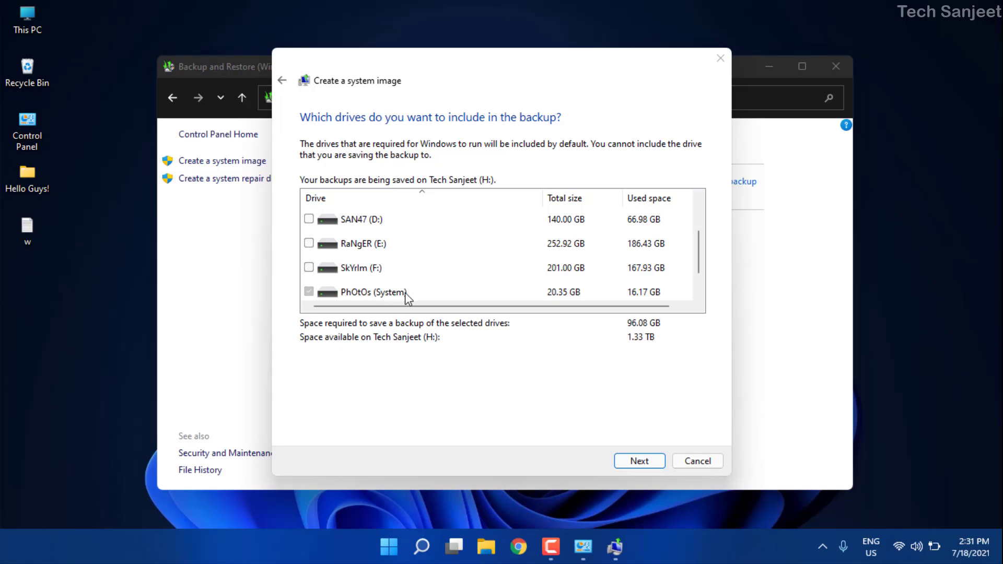
pyautogui.scroll(1, 405, 292)
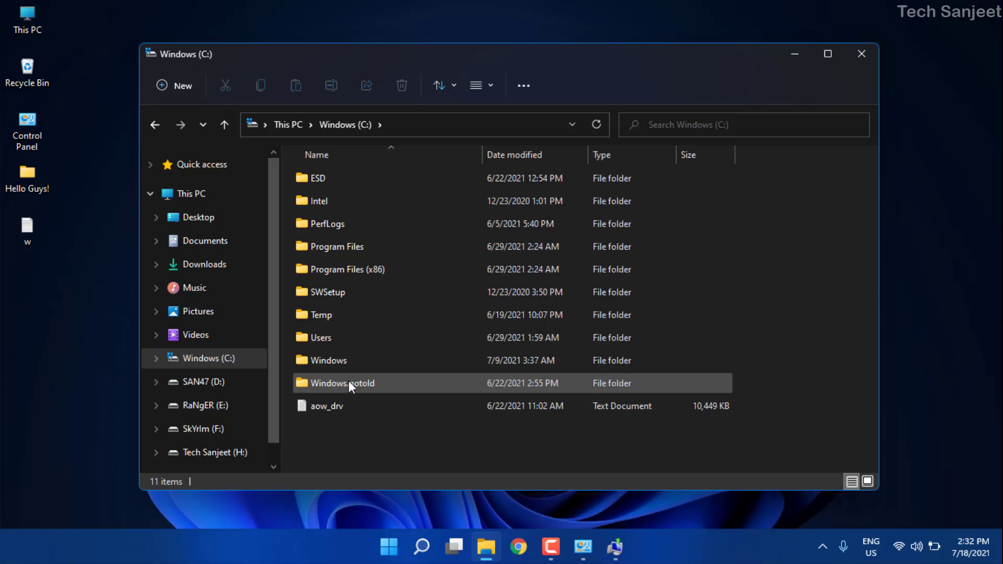
# - Browse the 44 items in the Downloads folder in File Explorer
pyautogui.click(202, 264)
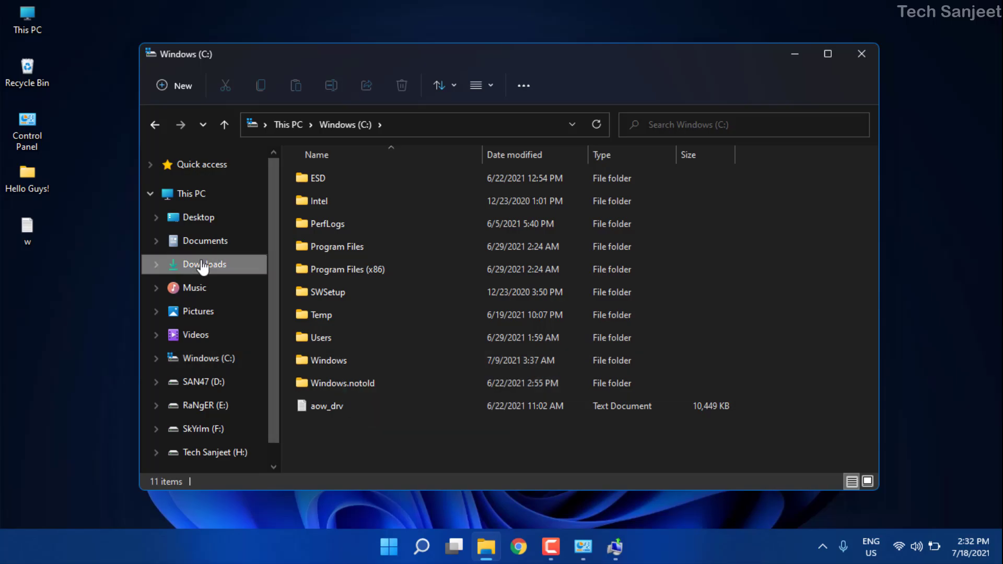
pyautogui.scroll(-5, 556, 324)
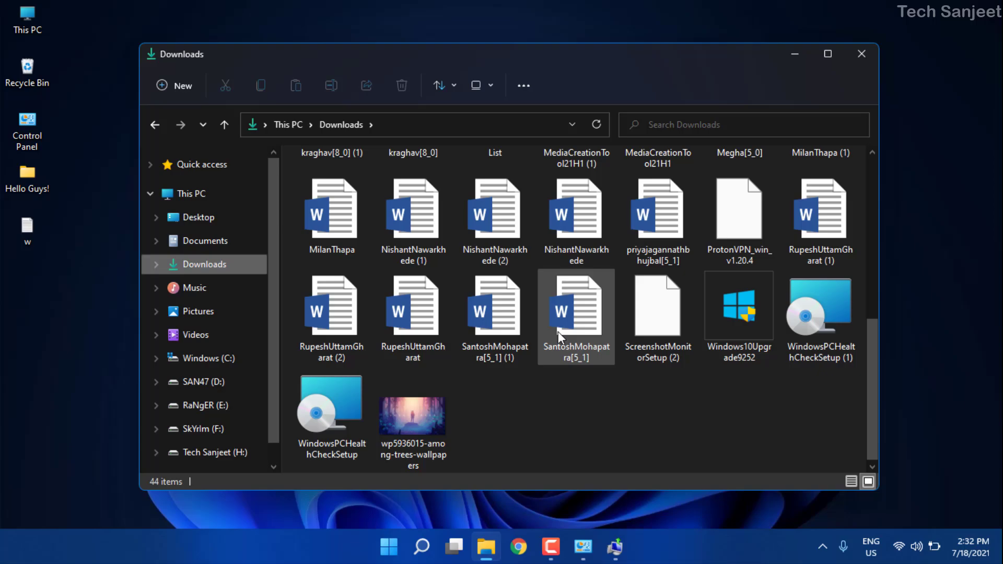
pyautogui.scroll(5, 558, 331)
pyautogui.scroll(-5, 571, 360)
pyautogui.scroll(5, 560, 364)
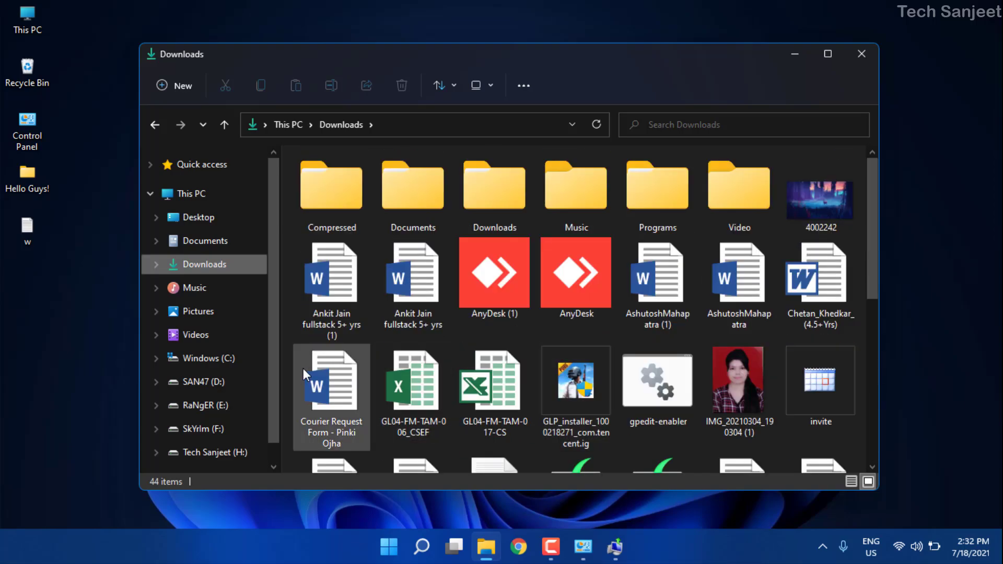
# - Review the wizard's drive list and advance to confirm backing up EFI, C: and PhOtOs (up to 97 GB)
pyautogui.click(615, 547)
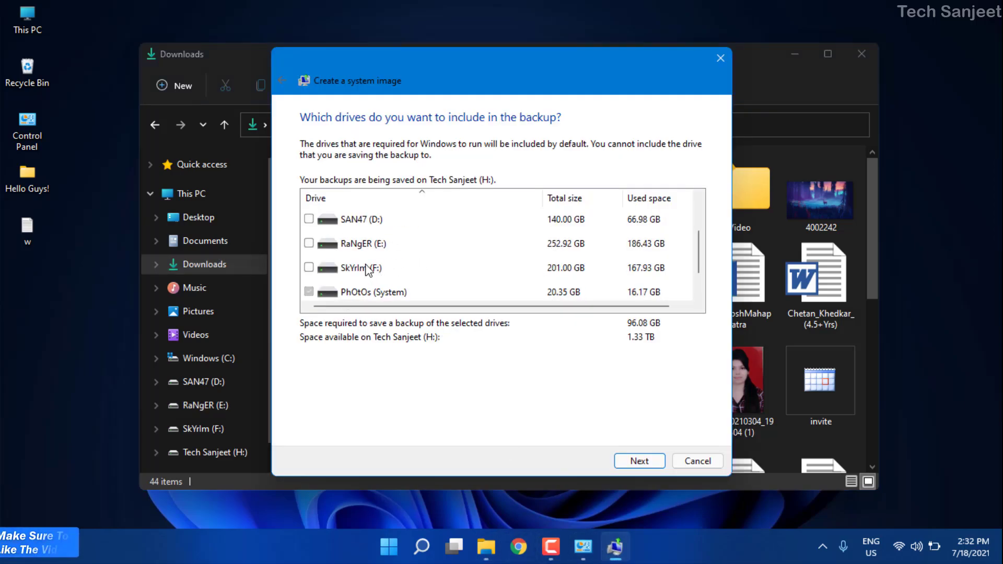
pyautogui.scroll(1, 370, 277)
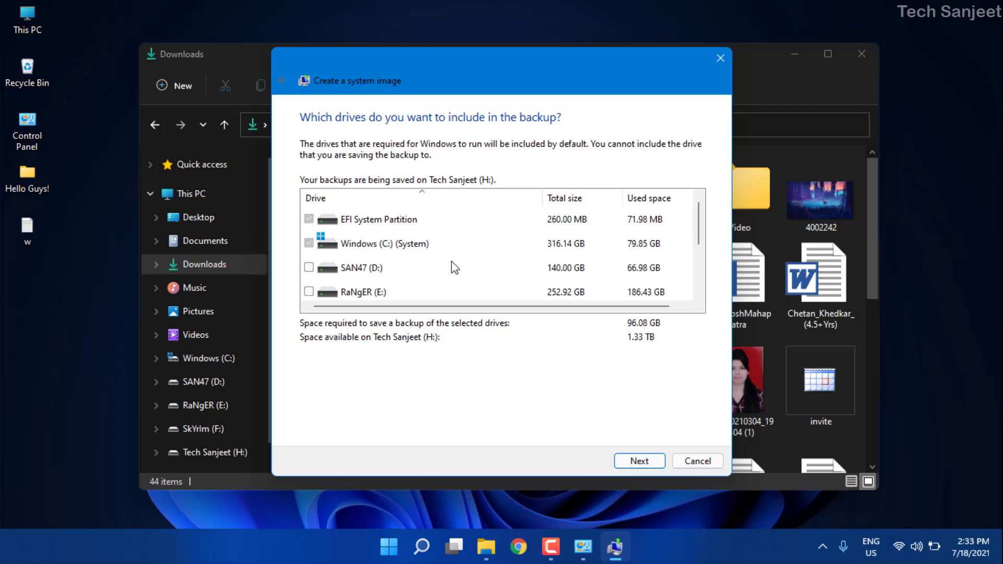
pyautogui.scroll(-1, 408, 257)
pyautogui.scroll(1, 410, 257)
pyautogui.scroll(-1, 418, 259)
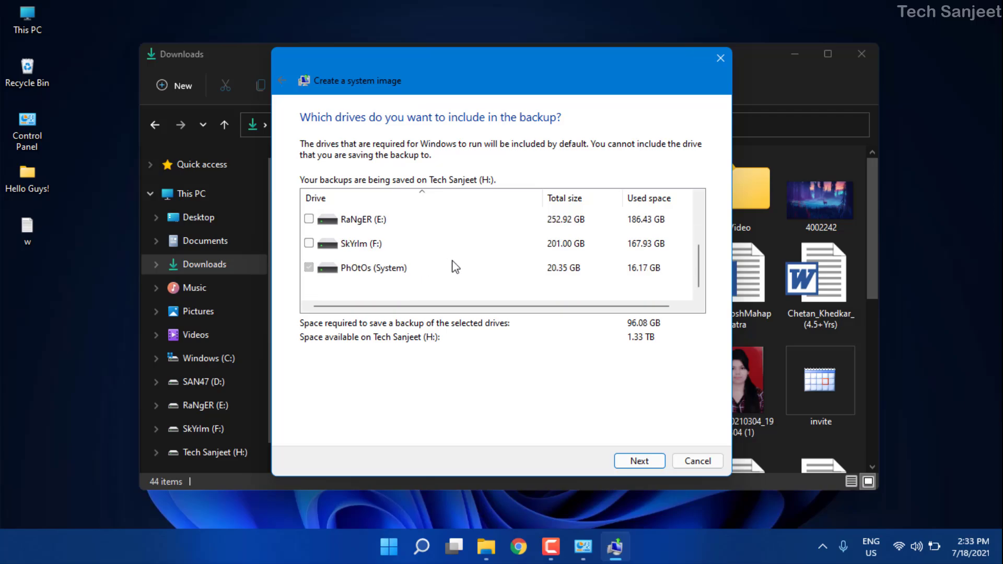
pyautogui.scroll(1, 455, 267)
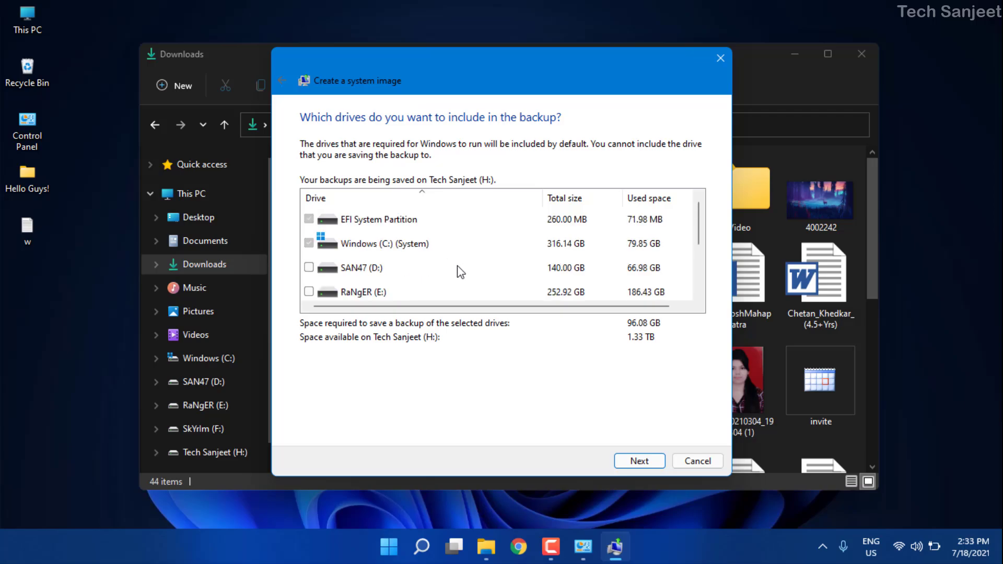
pyautogui.click(640, 461)
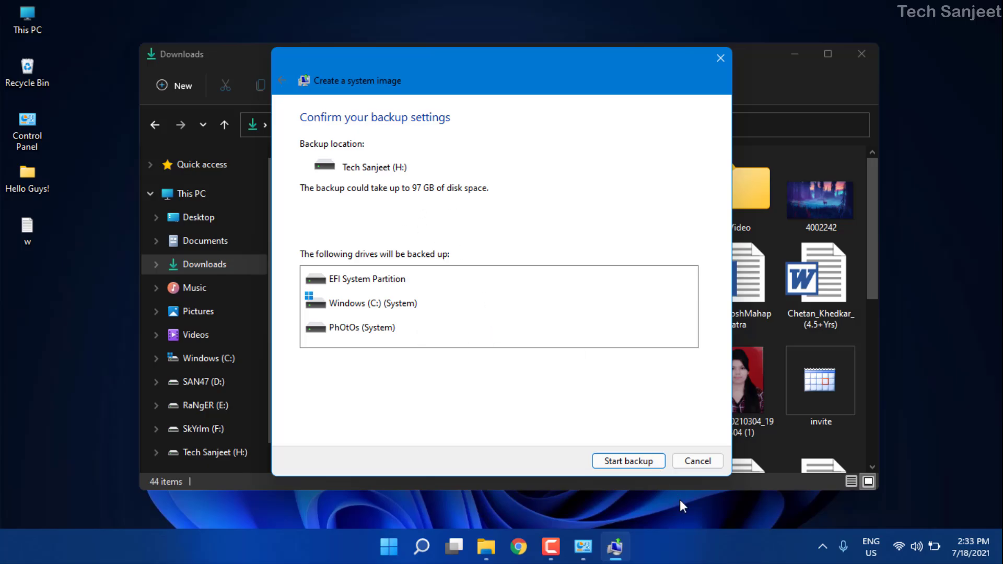
# - Start the system image backup, check drive H:, and return to the failing backup progress window
pyautogui.click(630, 461)
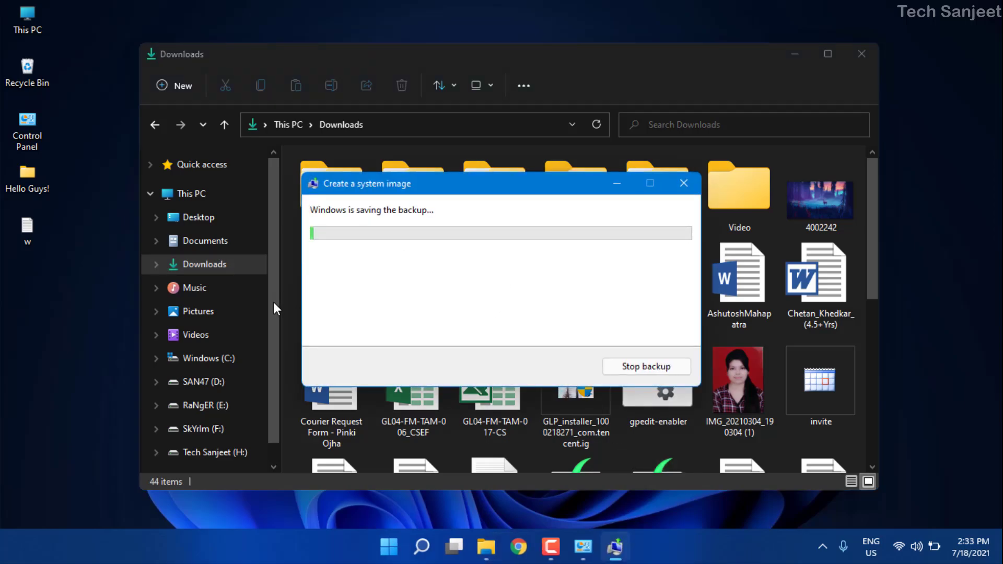
pyautogui.click(214, 452)
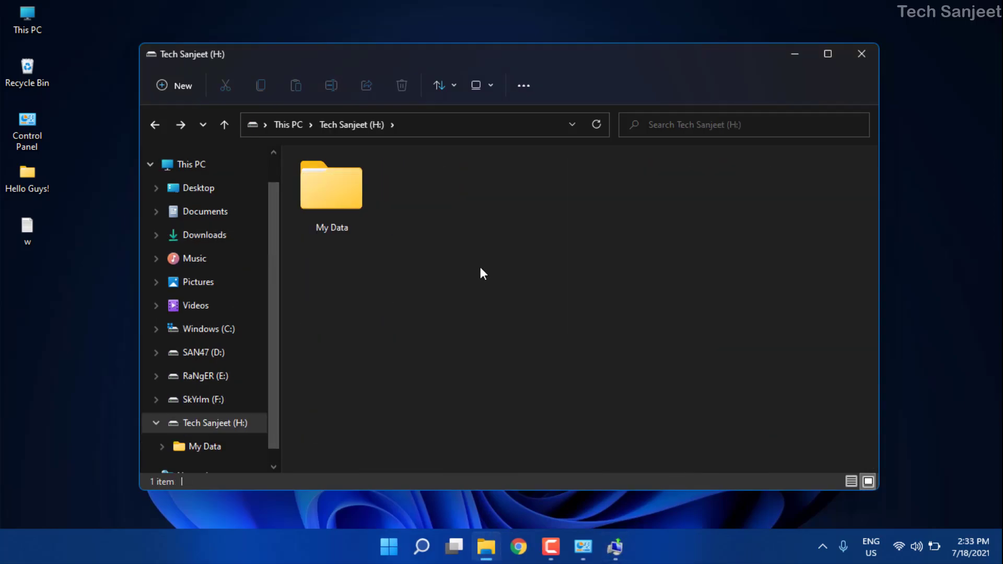
pyautogui.hotkey('alt', 'Tab')
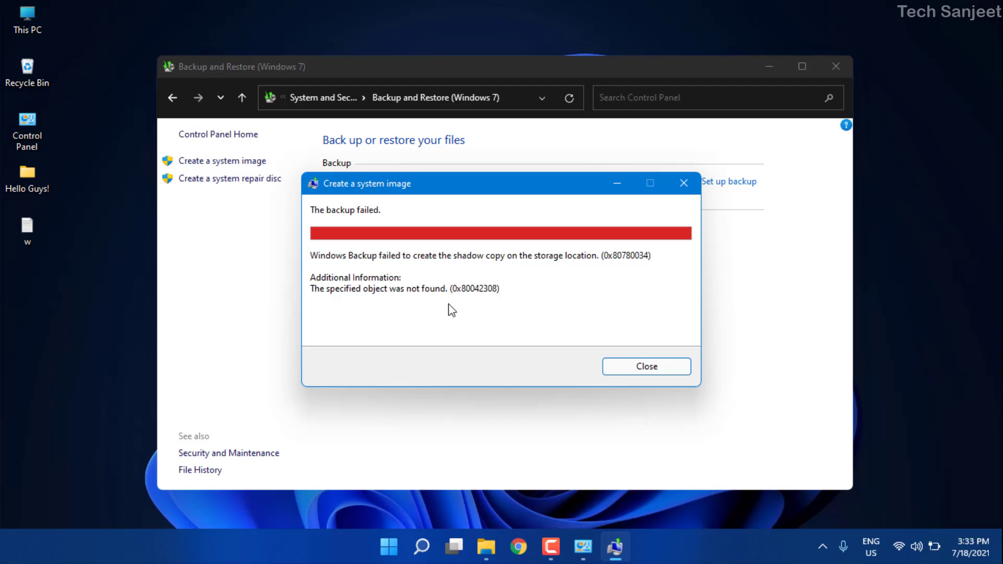
# - Dismiss the error and open H:\WindowsImageBackup\DESKTOP-VBDN6AV, granting permanent folder access
pyautogui.click(646, 366)
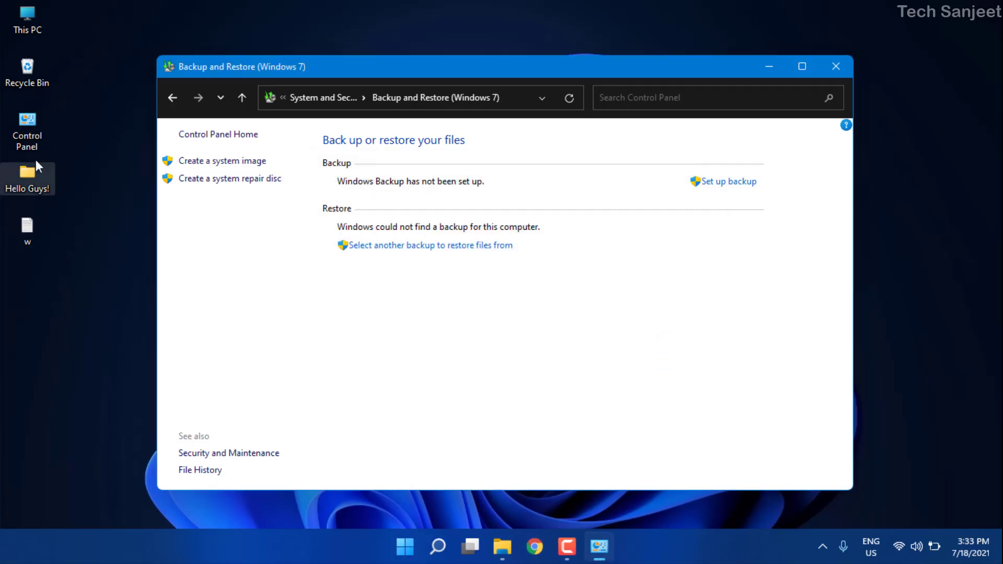
pyautogui.doubleClick(43, 35)
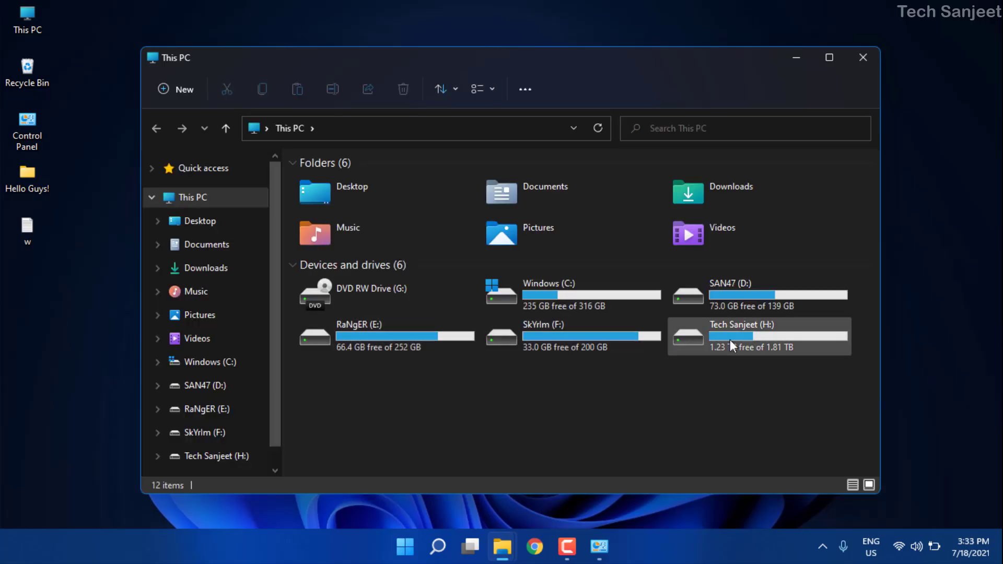
pyautogui.doubleClick(753, 337)
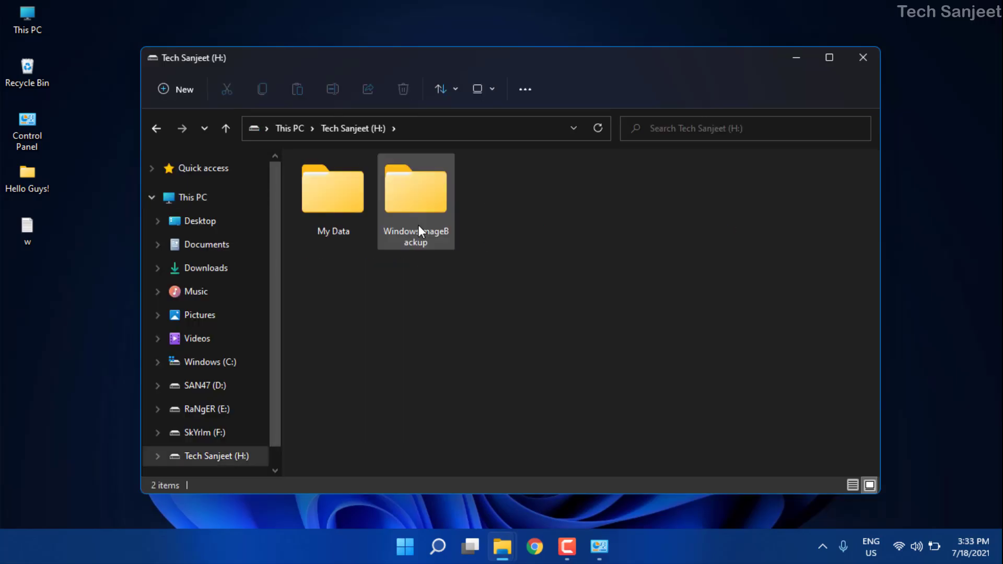
pyautogui.click(426, 240)
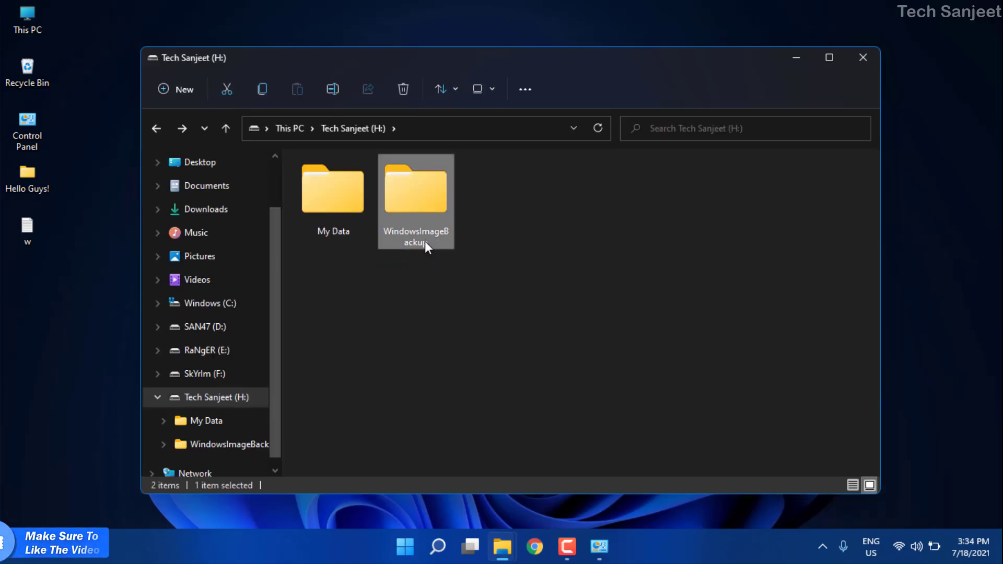
pyautogui.doubleClick(423, 239)
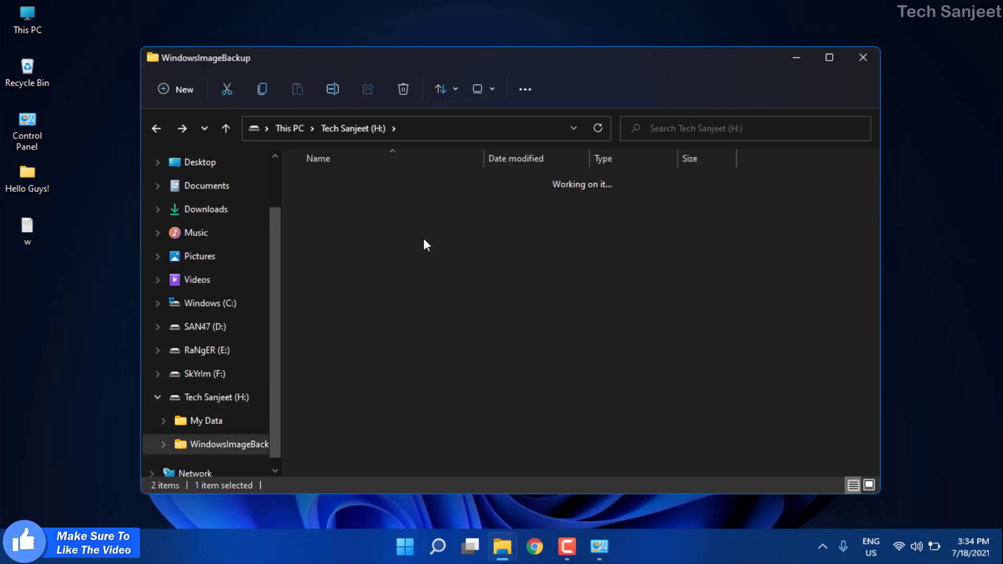
pyautogui.doubleClick(362, 187)
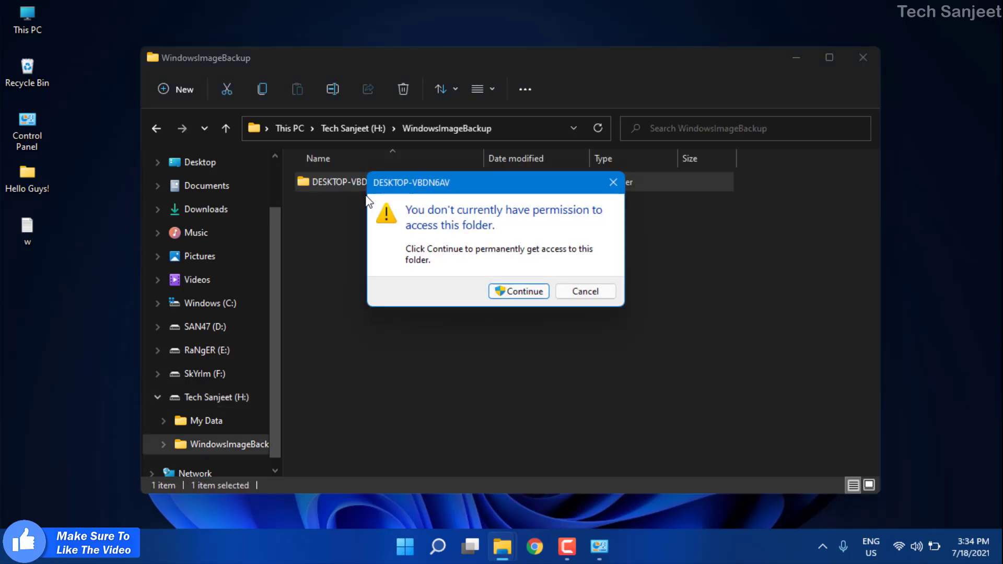
pyautogui.click(533, 293)
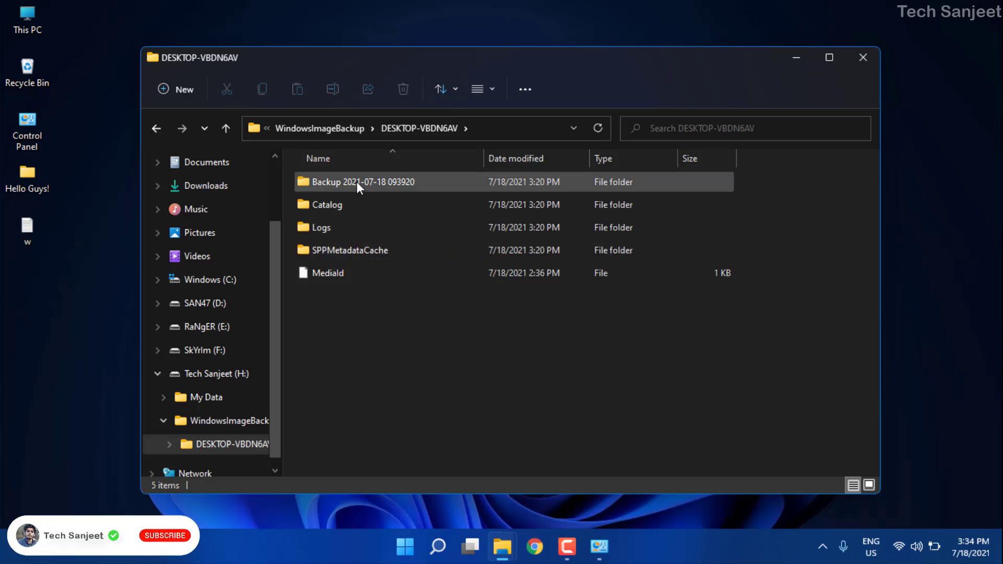
pyautogui.moveTo(375, 184)
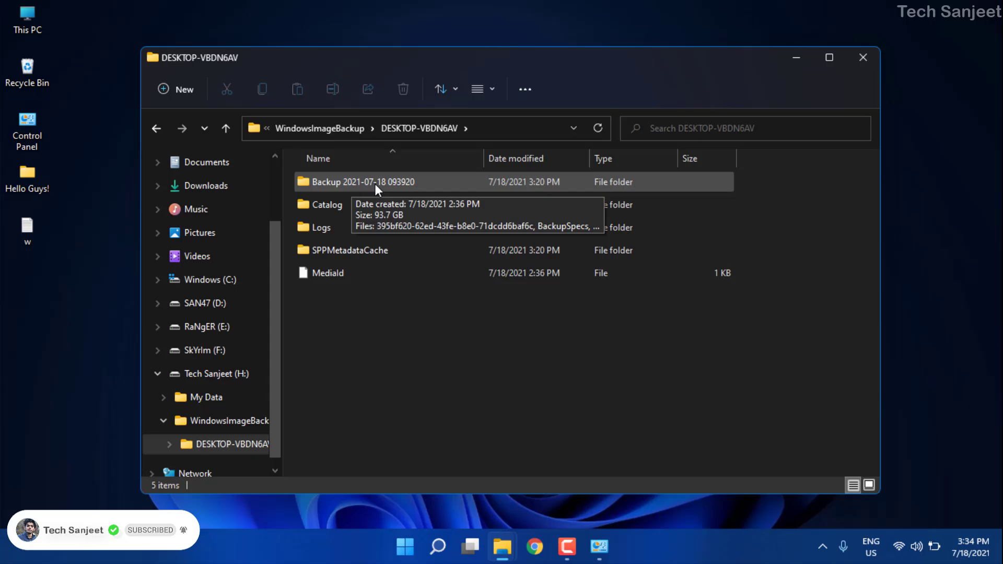
pyautogui.doubleClick(375, 184)
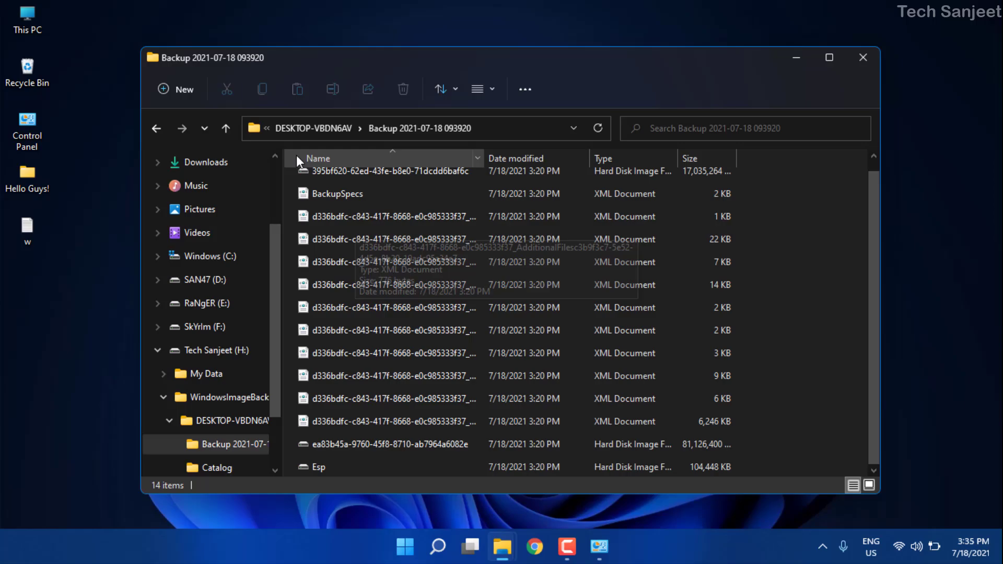
pyautogui.click(155, 130)
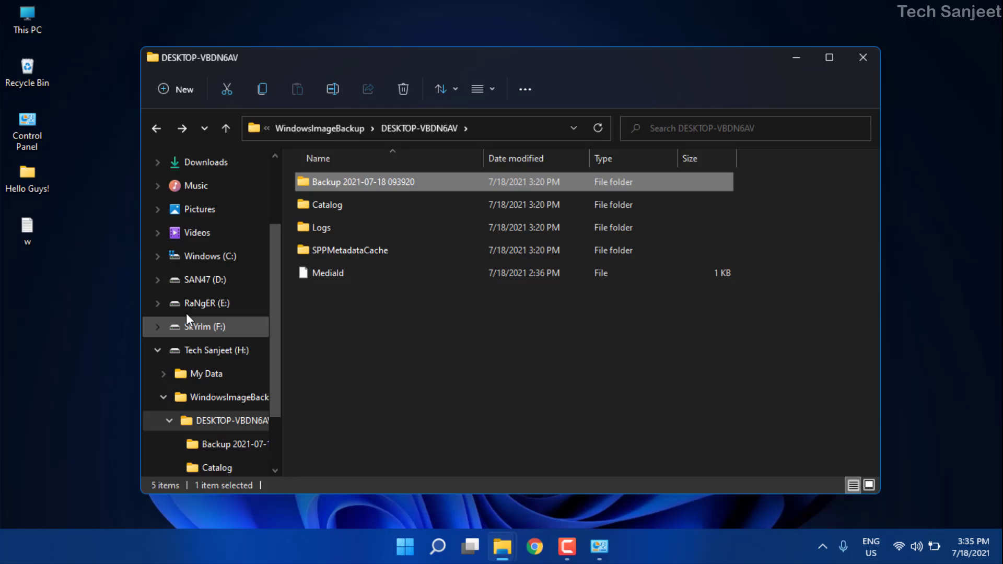
pyautogui.press('BackSpace')
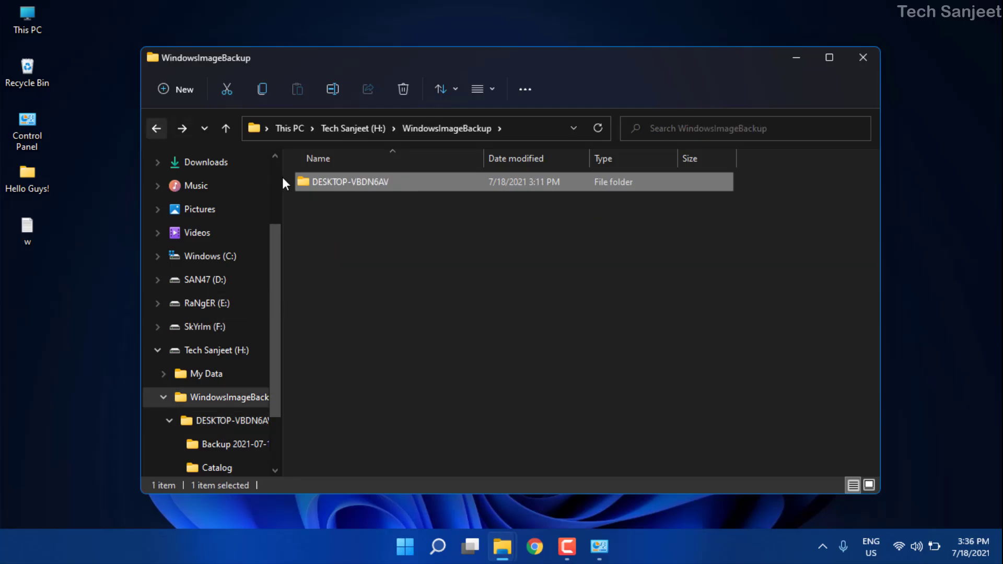
pyautogui.click(156, 128)
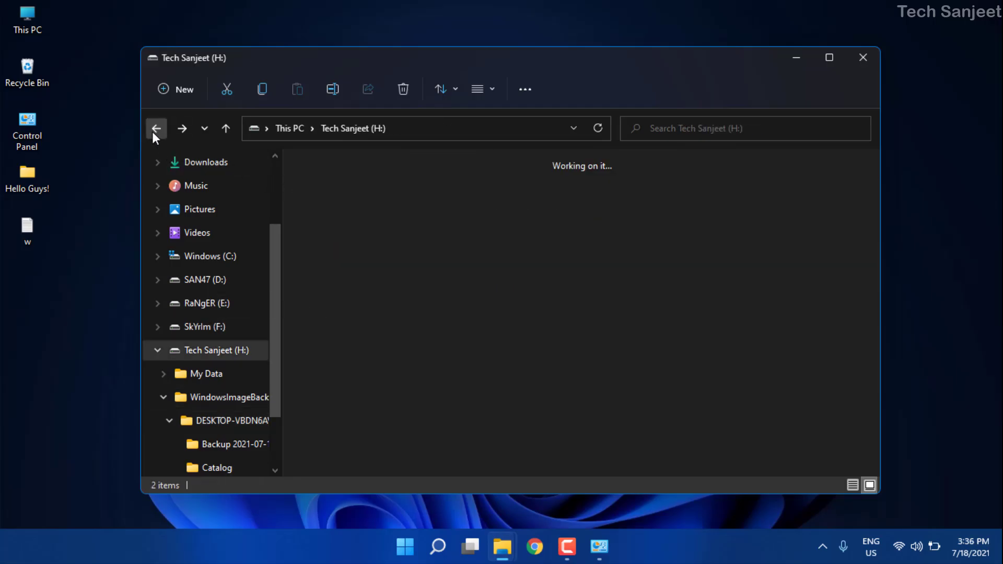
pyautogui.press('BackSpace')
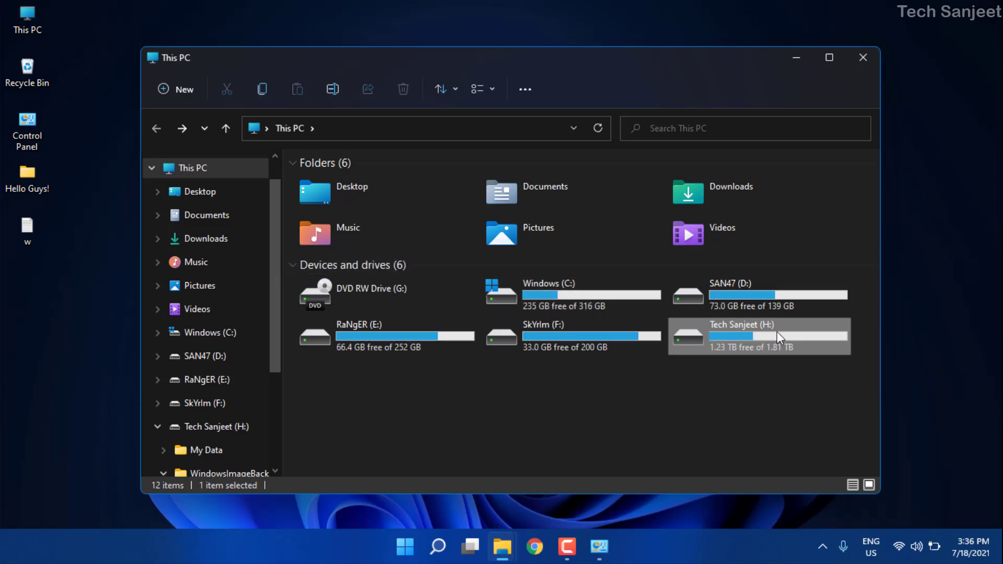
# - Open Tech Sanjeet (H:) to view its My Data and WindowsImageBackup folders
pyautogui.doubleClick(766, 335)
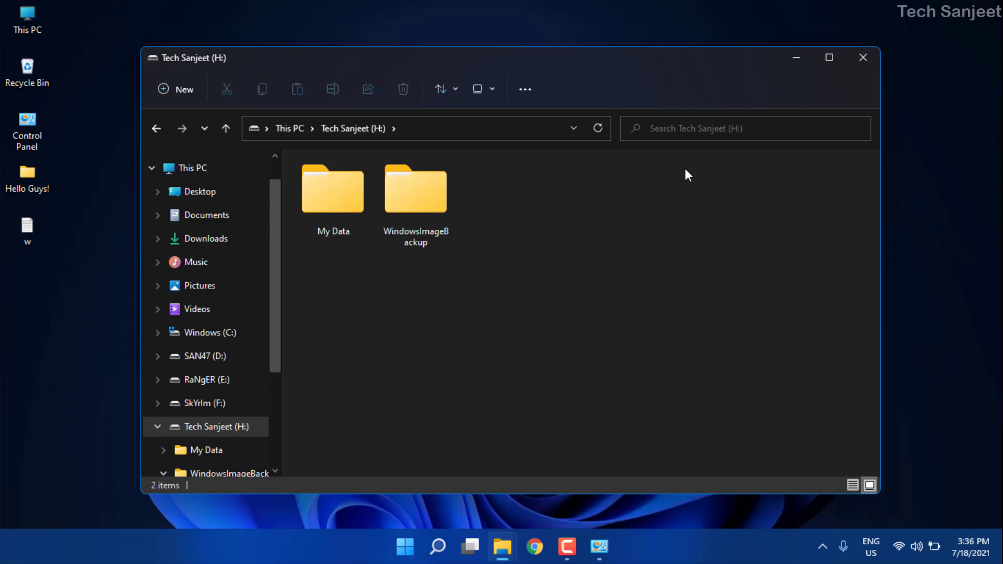
# - Restart the Create a system image wizard with H: as destination and review the drive list
pyautogui.click(595, 542)
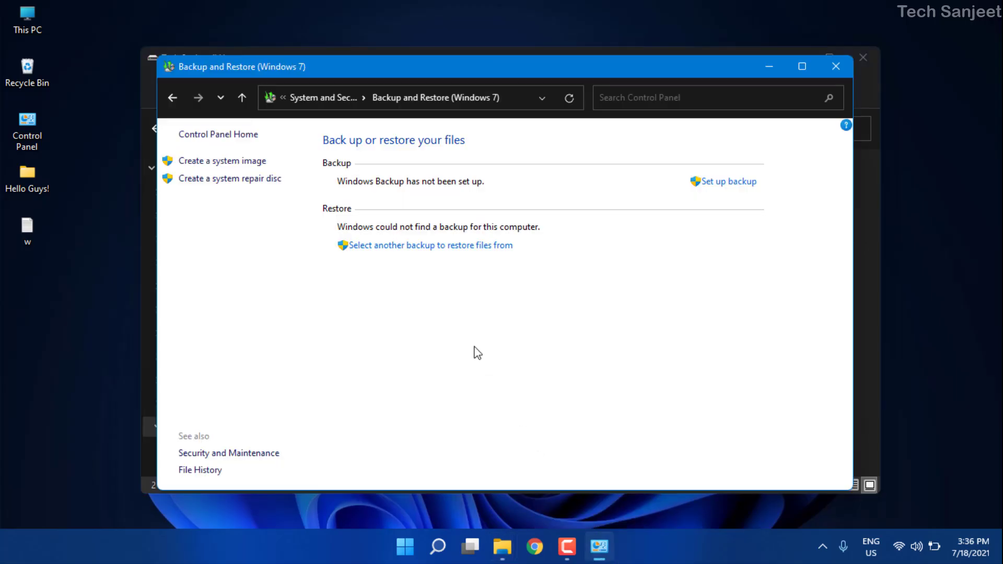
pyautogui.click(226, 162)
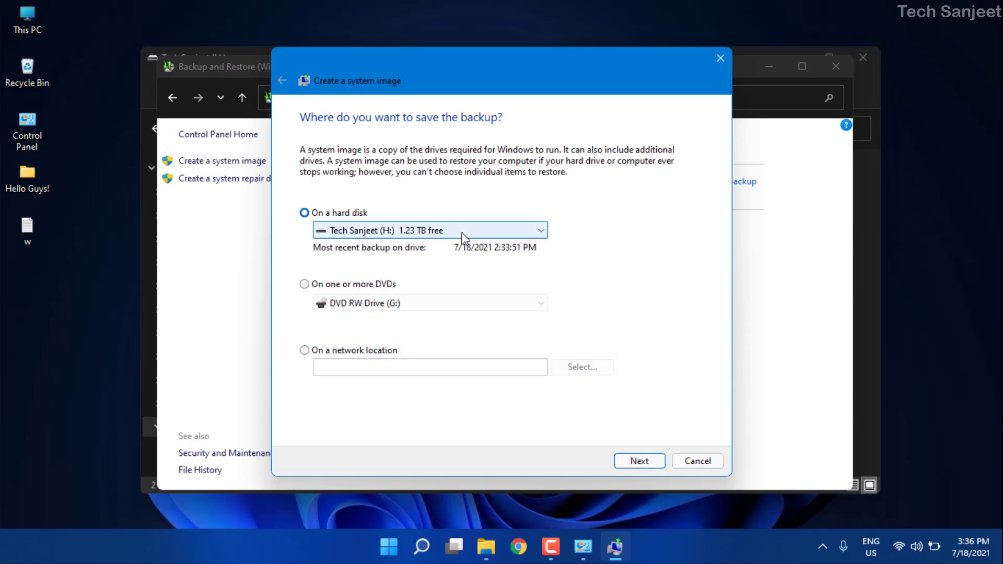
pyautogui.click(642, 461)
pyautogui.scroll(-2, 399, 277)
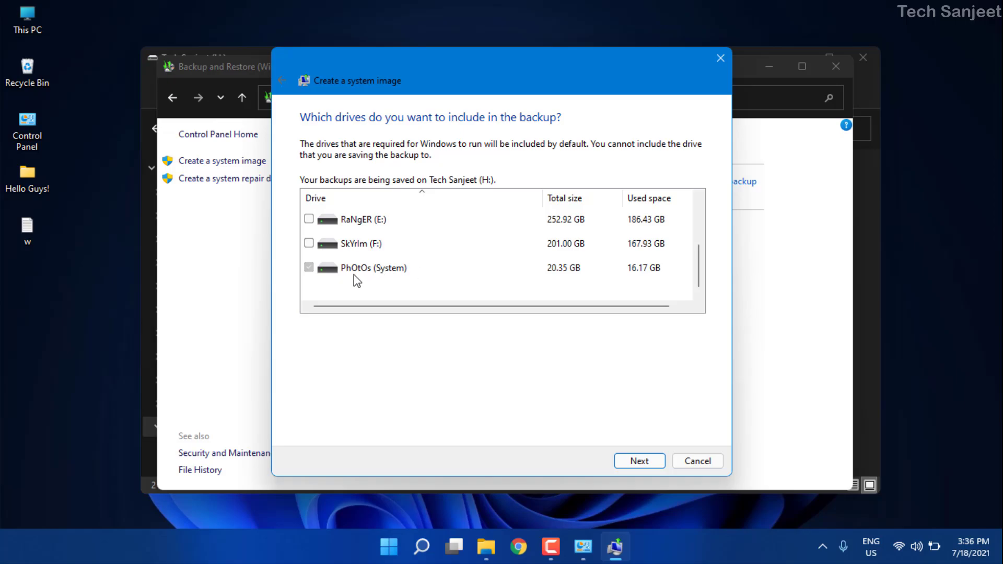
pyautogui.scroll(2, 356, 281)
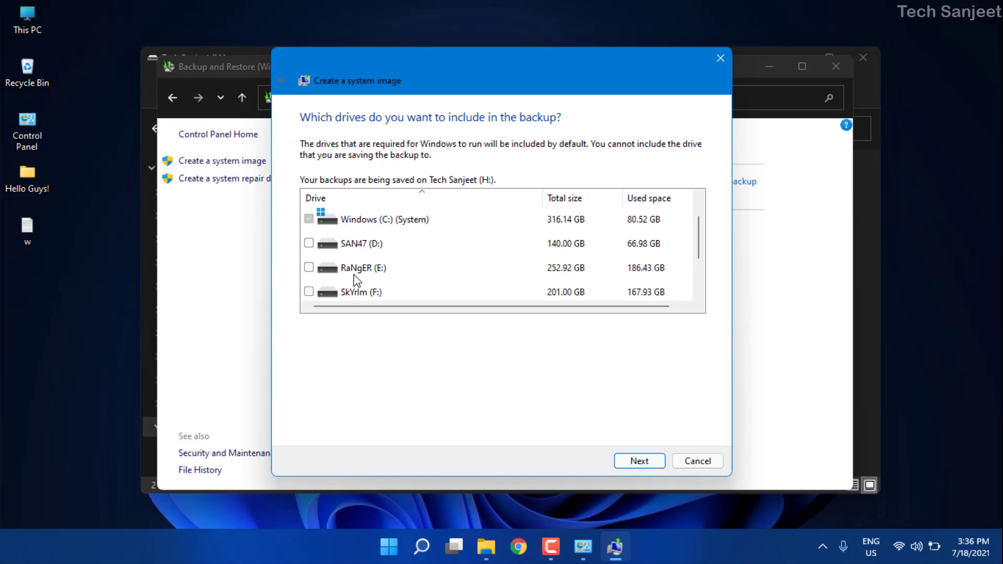
# - Compare drives in This PC, then close the system image wizard
pyautogui.doubleClick(29, 17)
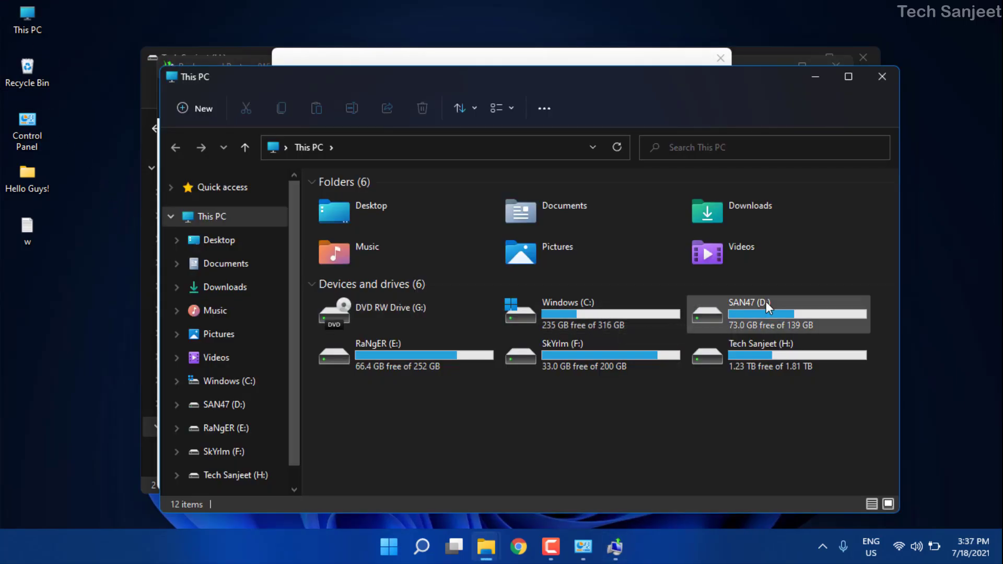
pyautogui.click(807, 81)
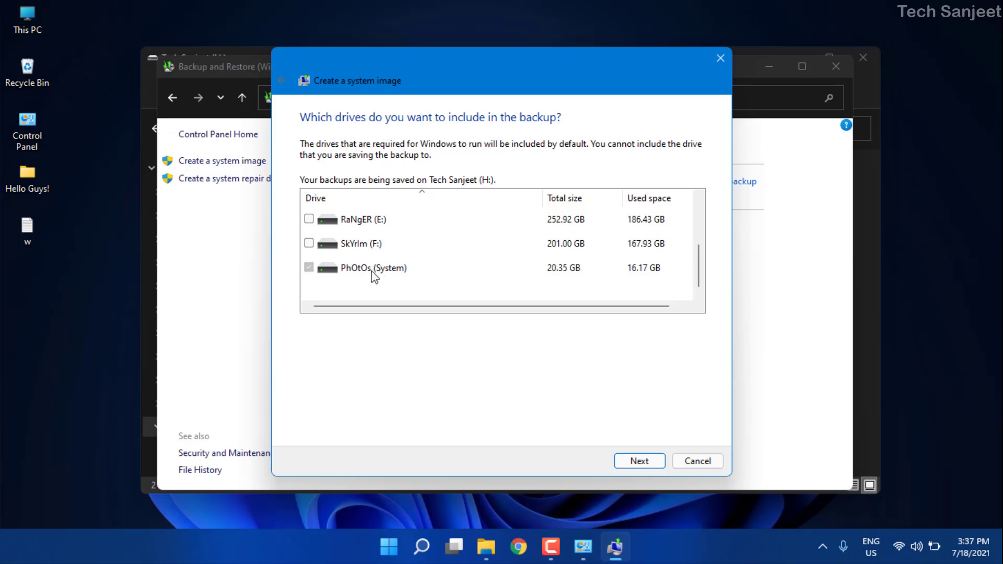
pyautogui.scroll(3, 371, 277)
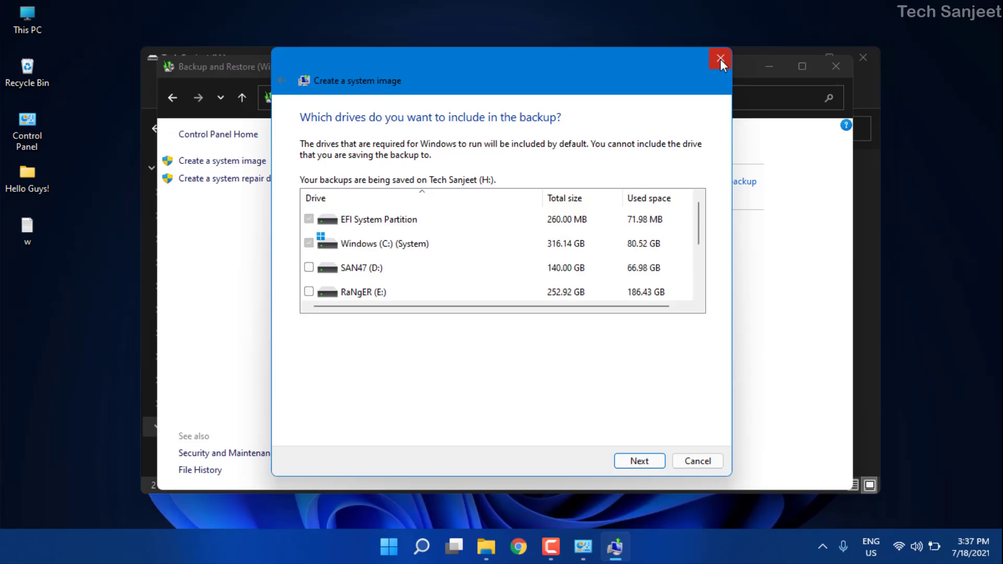
pyautogui.click(720, 59)
pyautogui.click(835, 66)
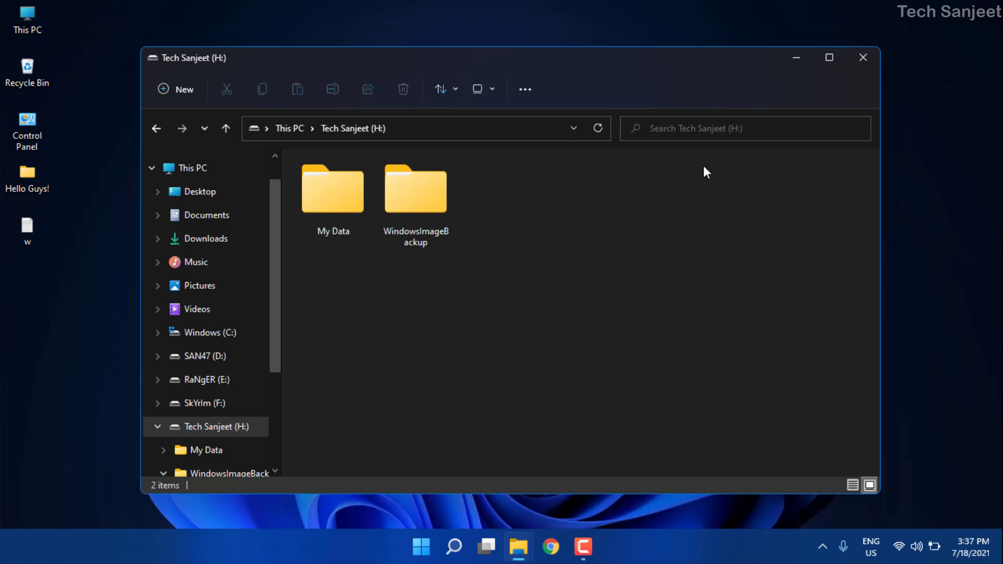